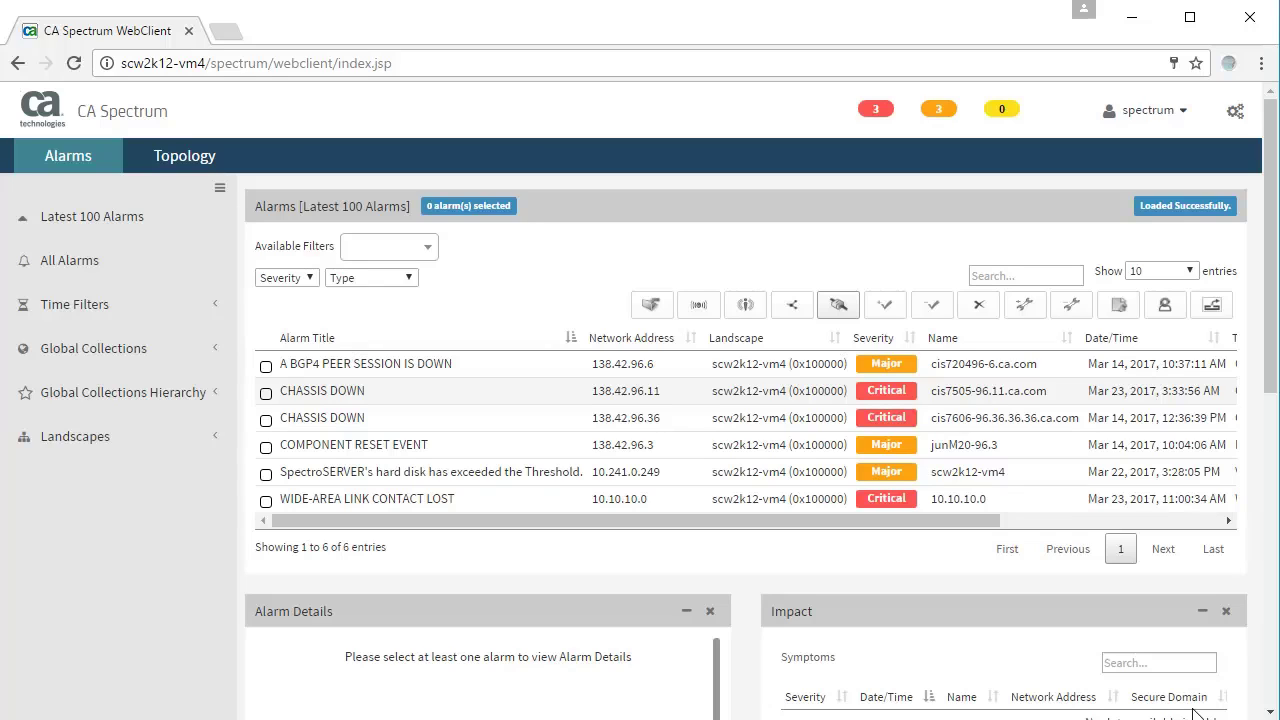
- Select the BGP4 PEER SESSION IS DOWN alarm and launch its host cis720496-6.ca.com in Log Analytics
left_click(266, 367)
scroll(265, 372, "down", 1)
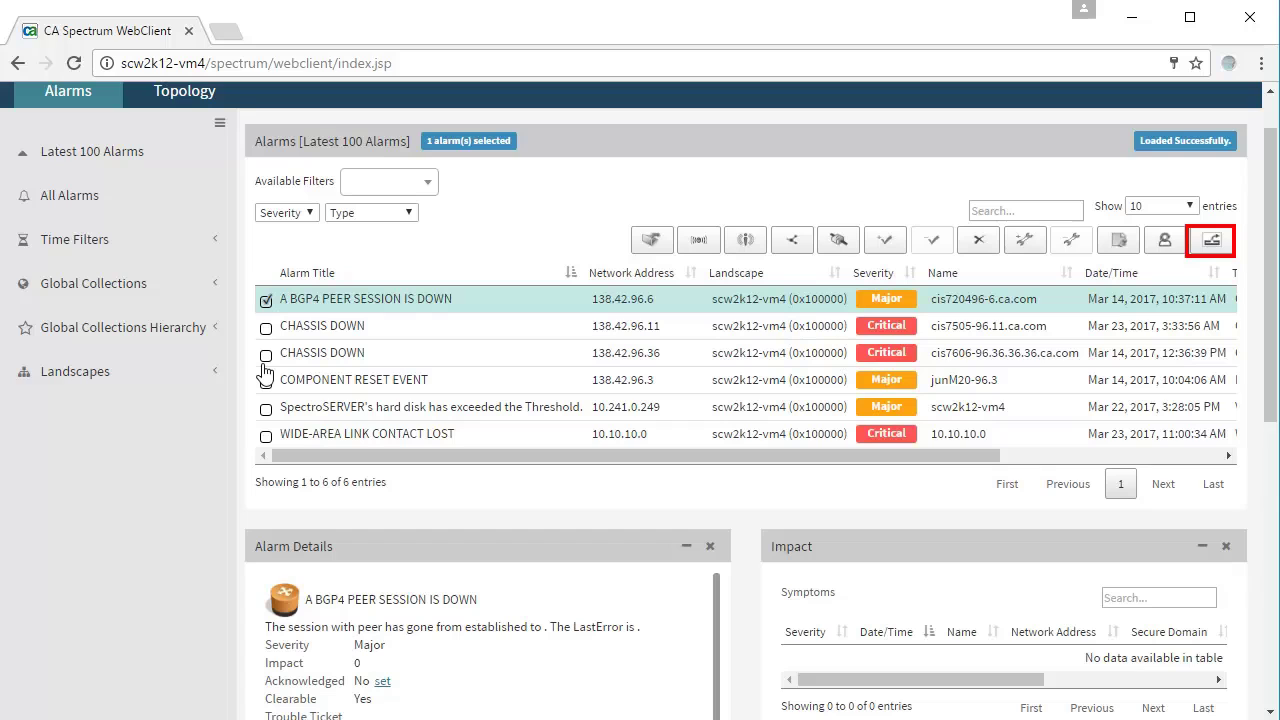
left_click(1211, 244)
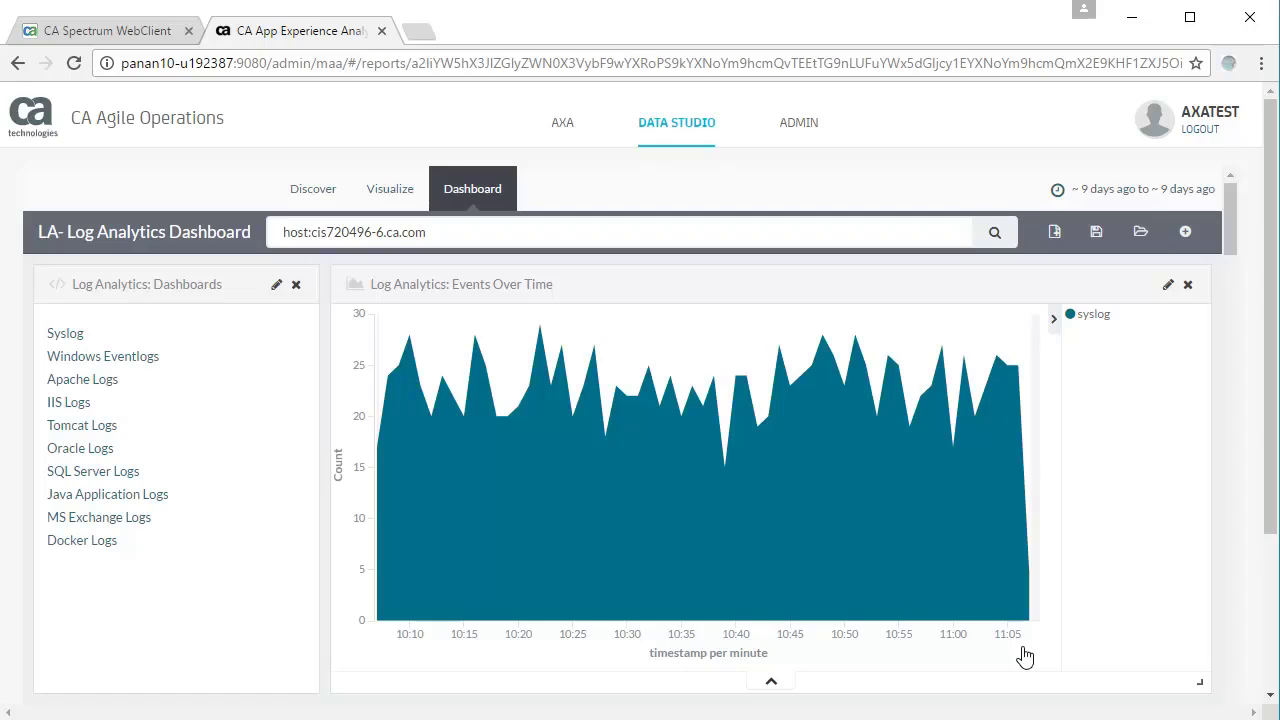
- Stage syslog logtype and March 14th 2017 10:39 time filters from the events-over-time chart
left_click(1204, 195)
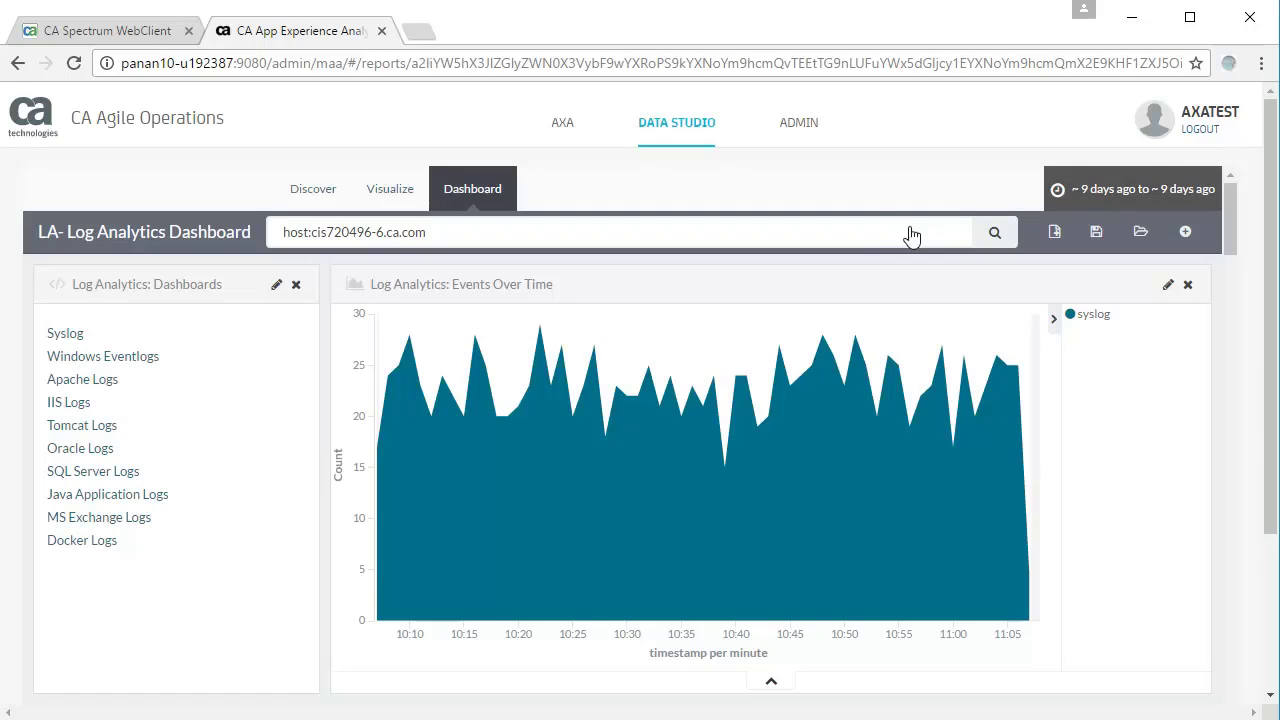
left_click(727, 473)
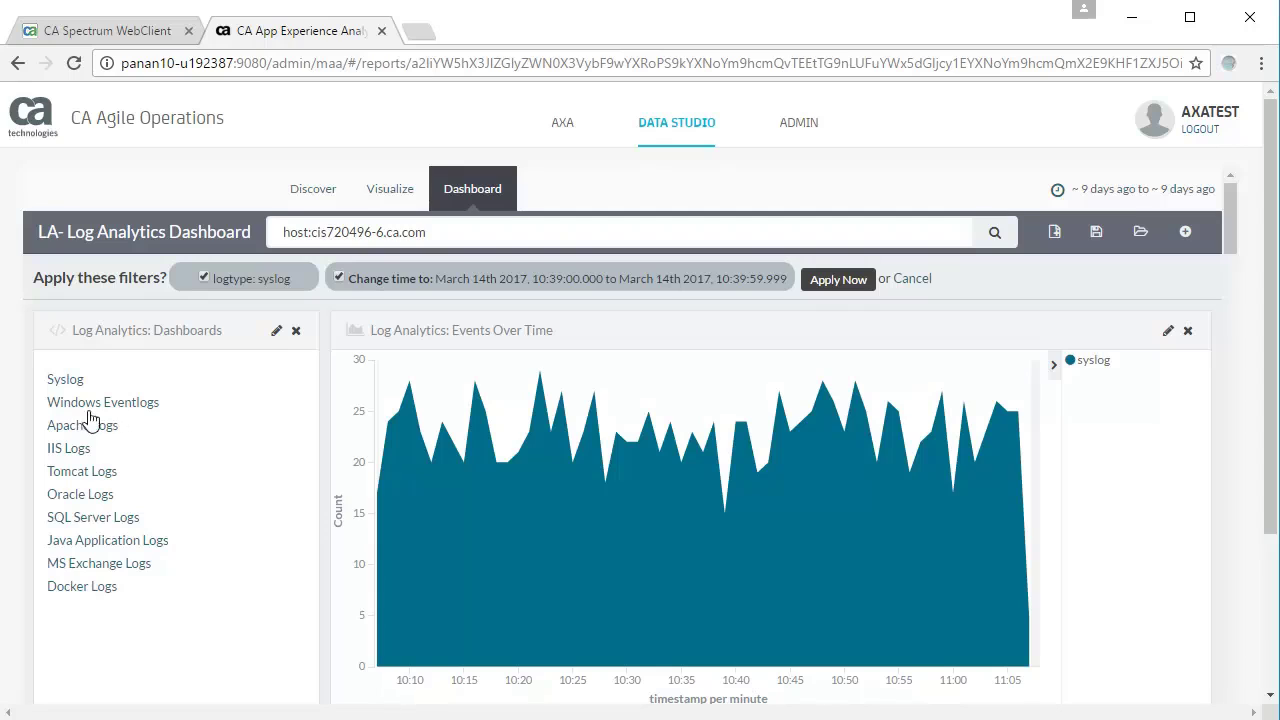
- Open the Syslog Overview dashboard from the Log Analytics: Dashboards panel
left_click(57, 384)
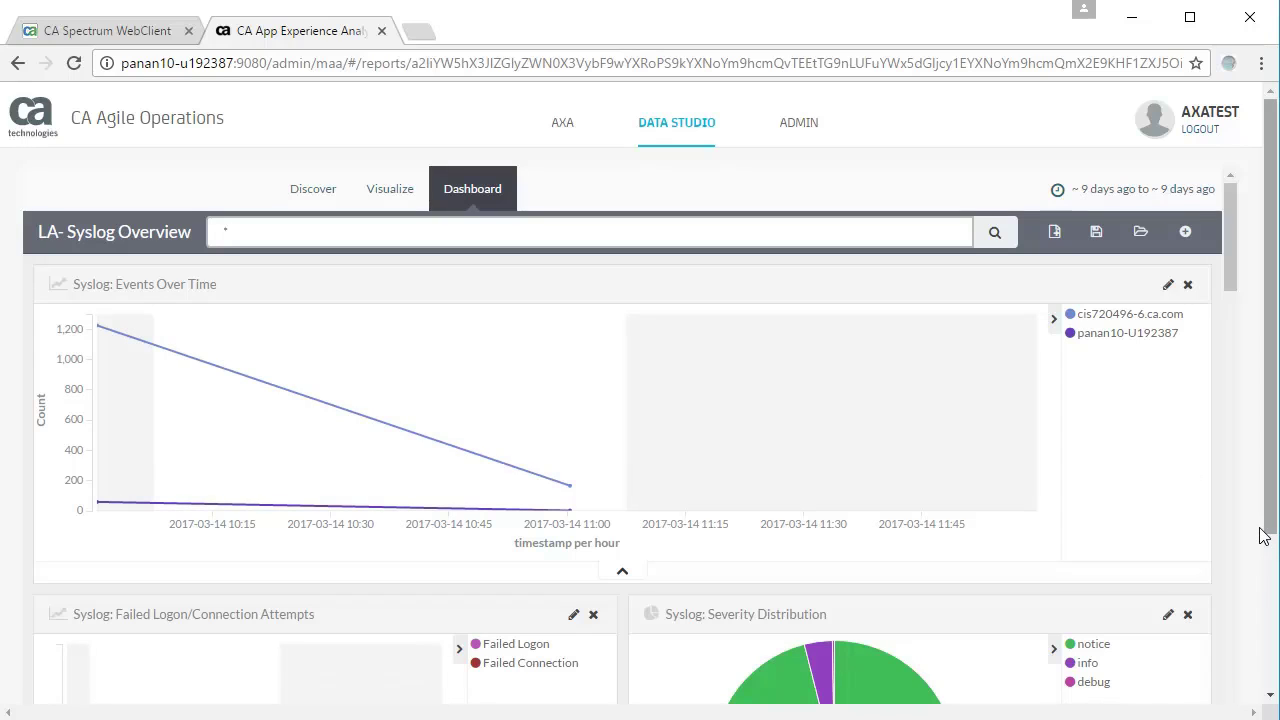
left_click_drag(1231, 250, 1234, 254)
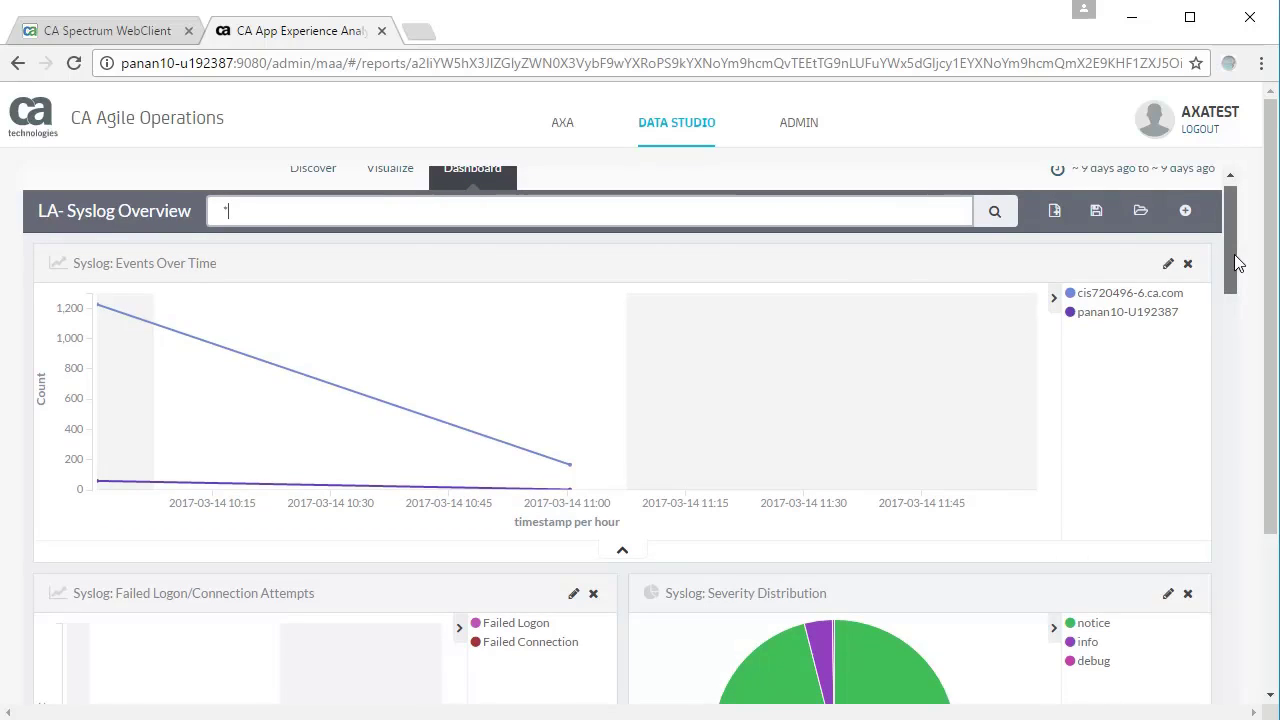
mouse_move(1235, 256)
left_mouse_down()
mouse_move(1274, 348)
mouse_move(1276, 403)
left_mouse_up()
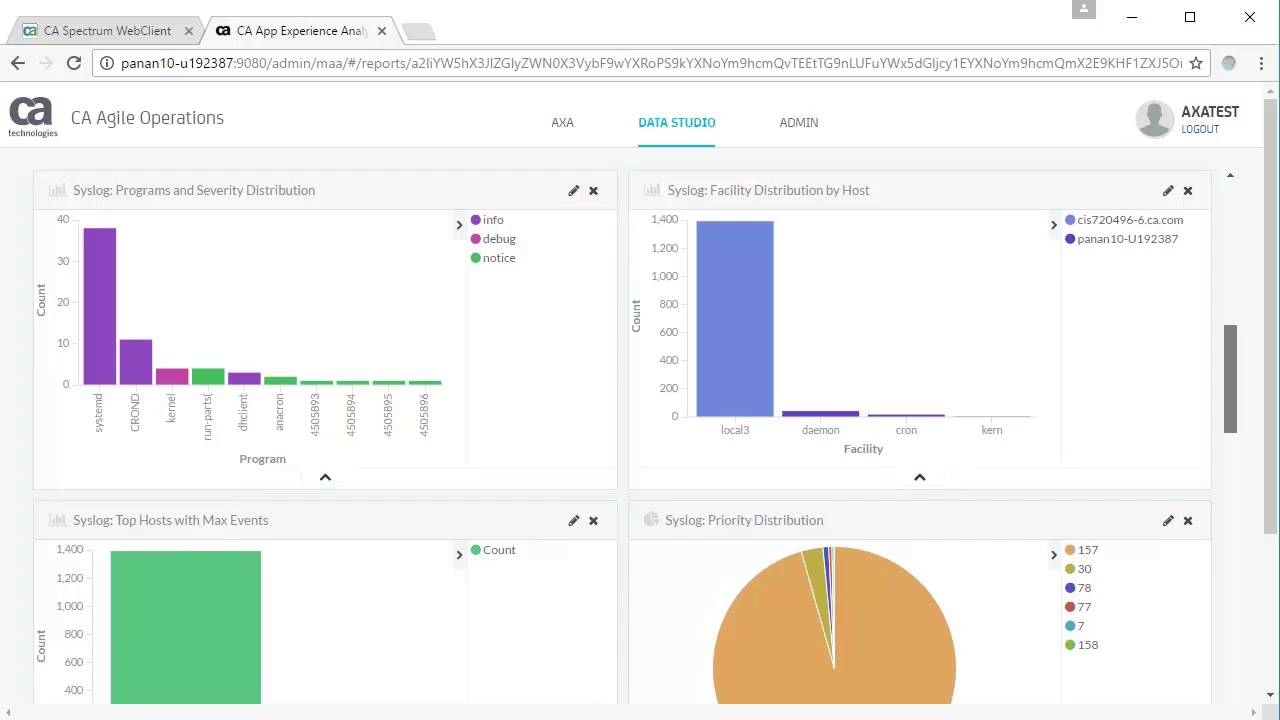
left_click_drag(1276, 403, 1276, 410)
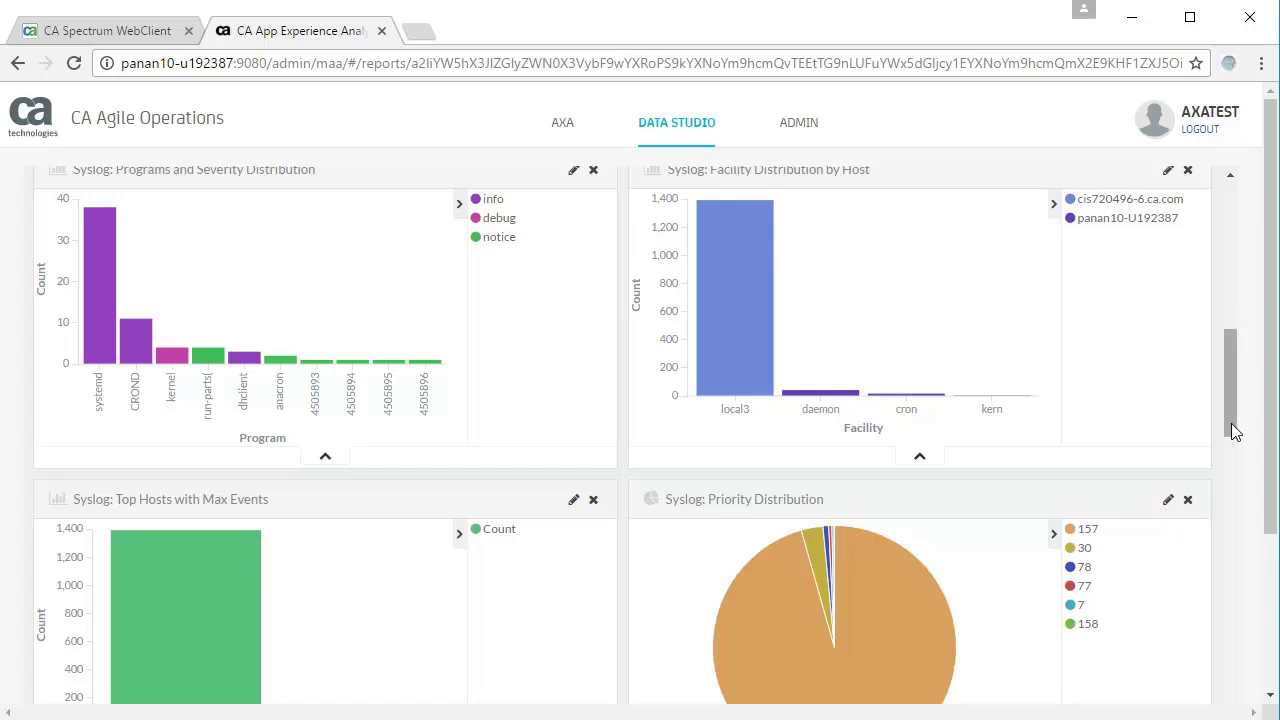
- Scroll down to the All Syslog Logs table showing BGP neighbor-removed session notices
scroll(1231, 423, "up", 1)
scroll(1232, 381, "down", 3)
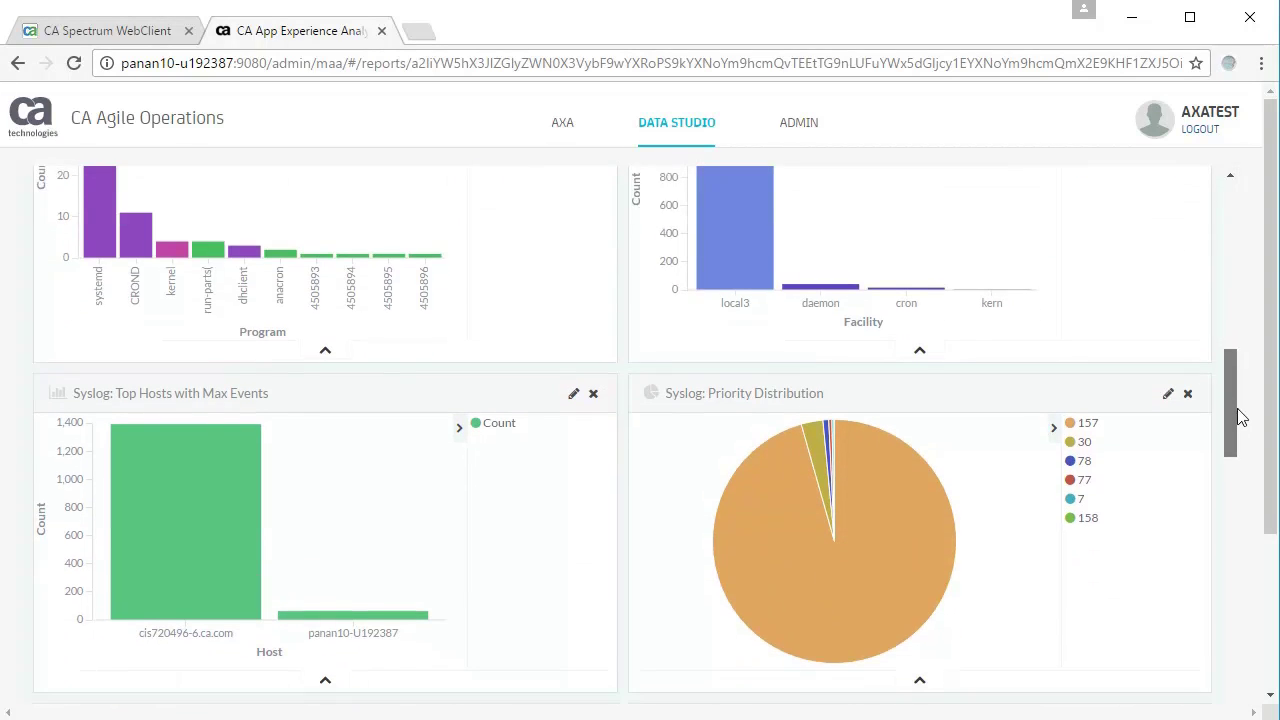
scroll(1246, 434, "down", 1)
scroll(1250, 455, "down", 1)
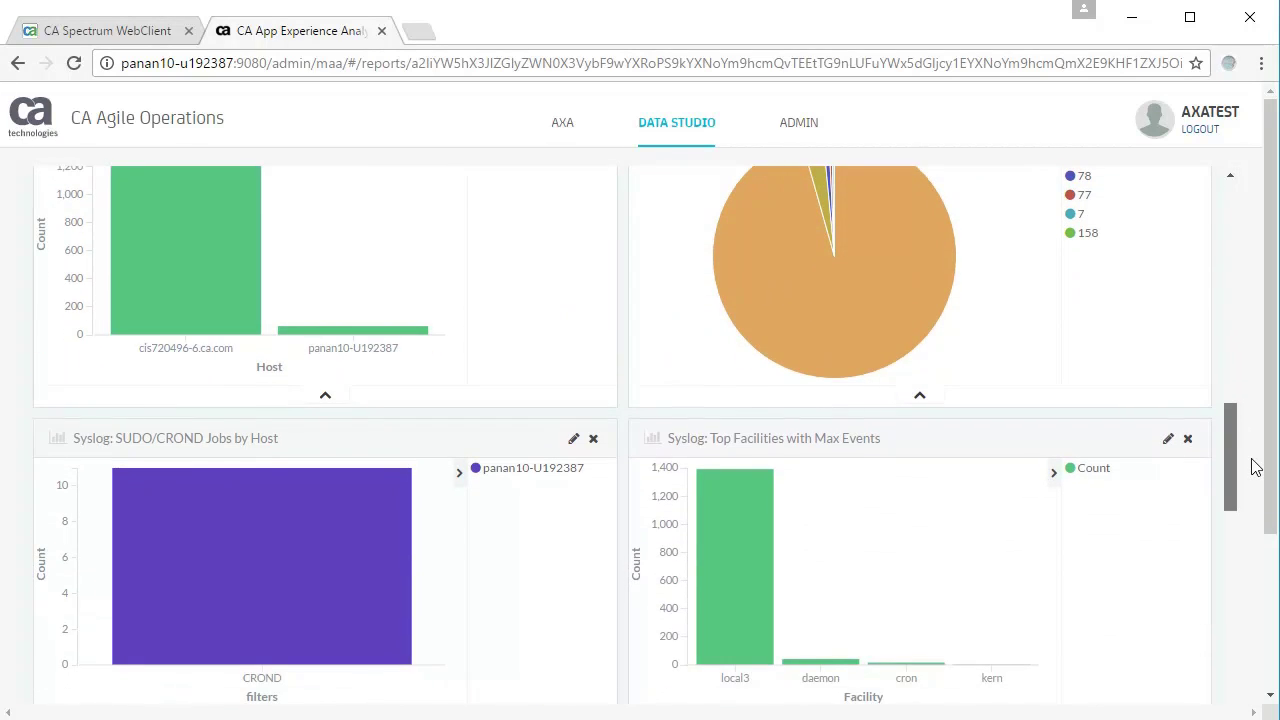
scroll(1254, 475, "down", 2)
scroll(1254, 490, "down", 1)
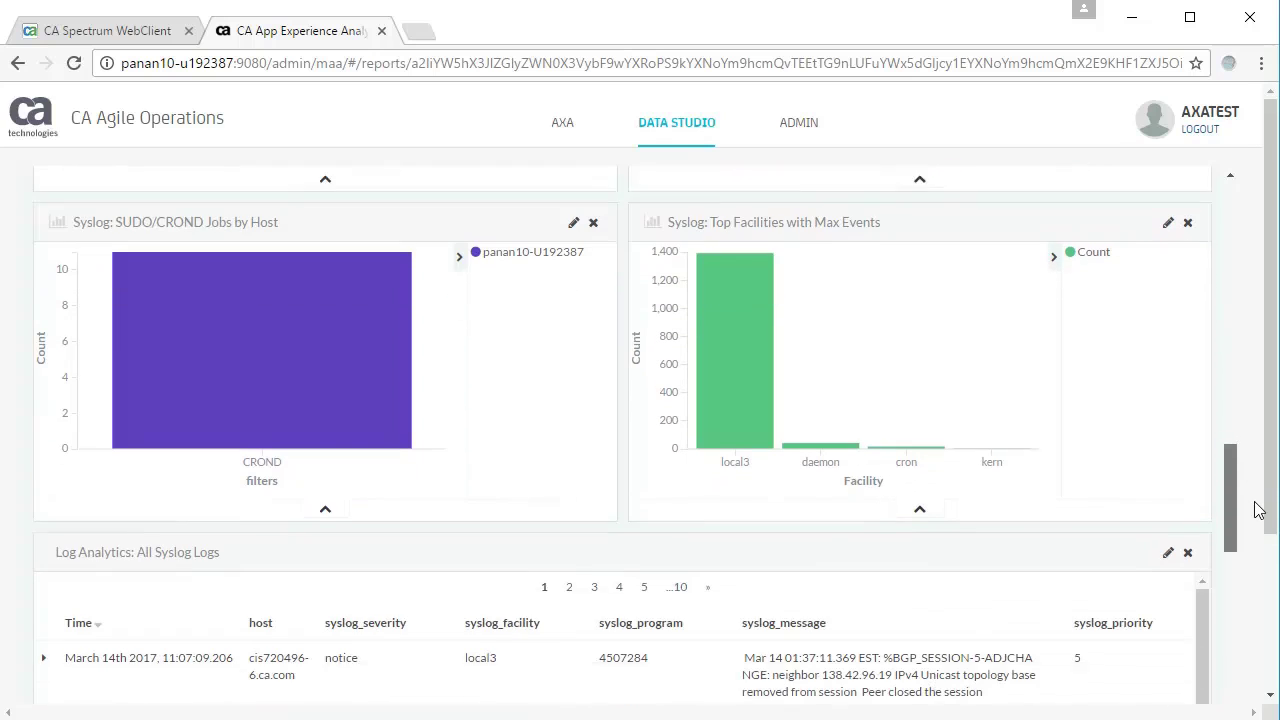
scroll(1241, 505, "down", 1)
scroll(1243, 515, "down", 1)
scroll(1245, 528, "down", 1)
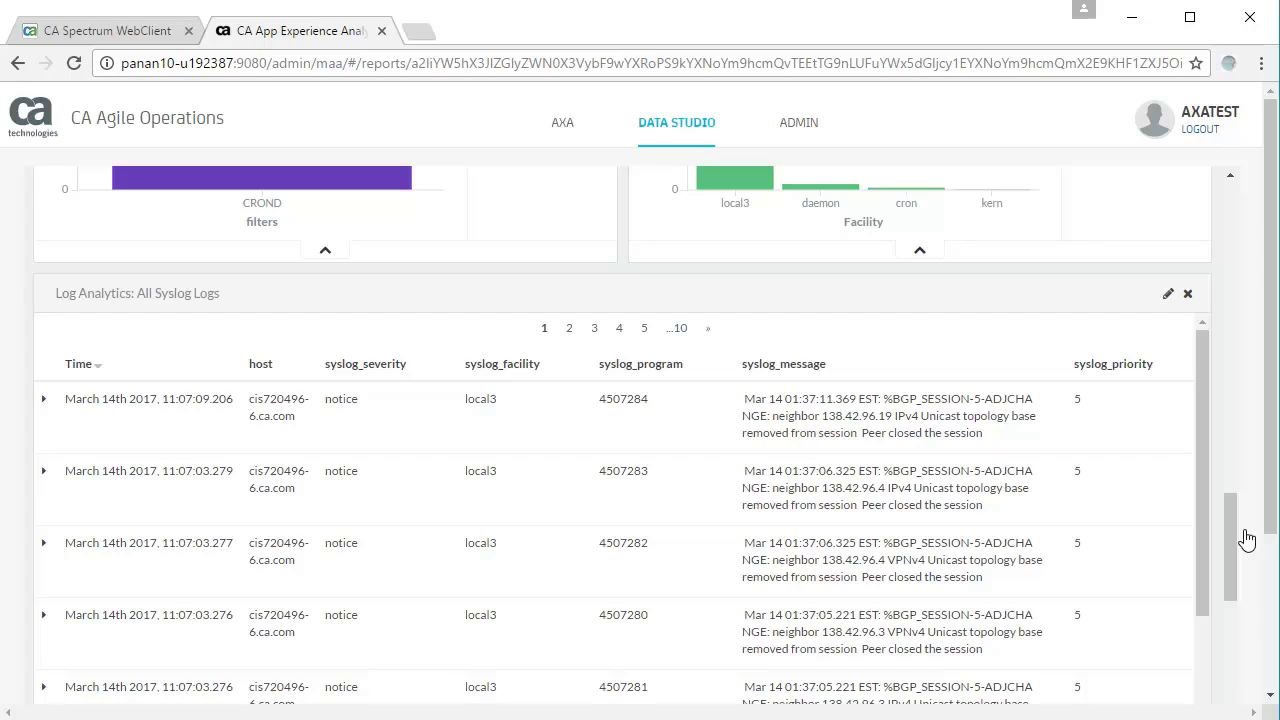
left_click(43, 401)
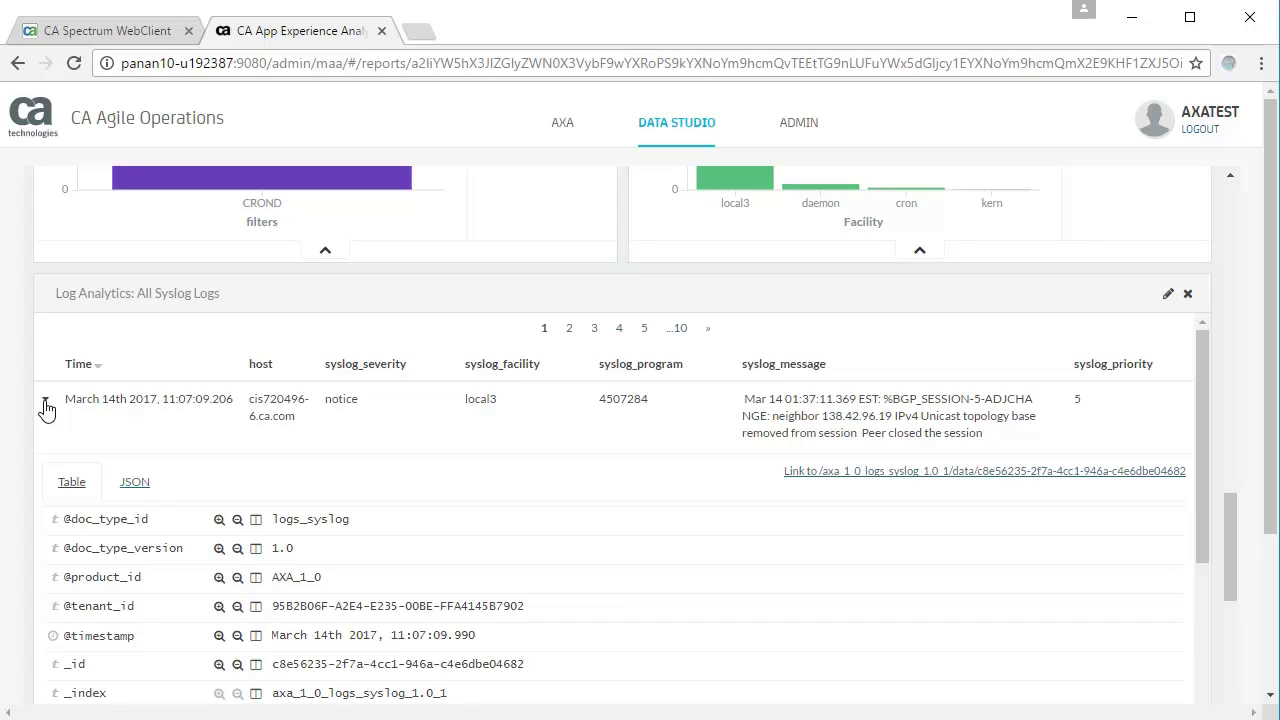
left_click(45, 401)
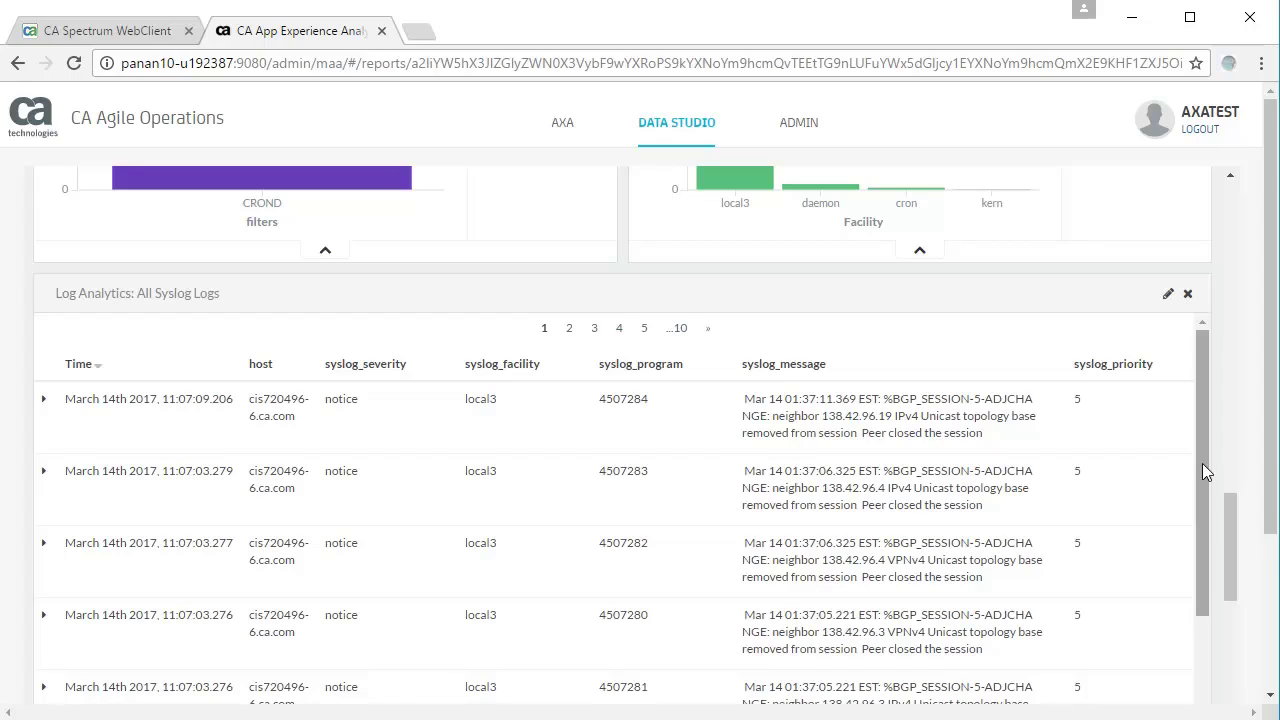
left_click_drag(1202, 463, 1206, 477)
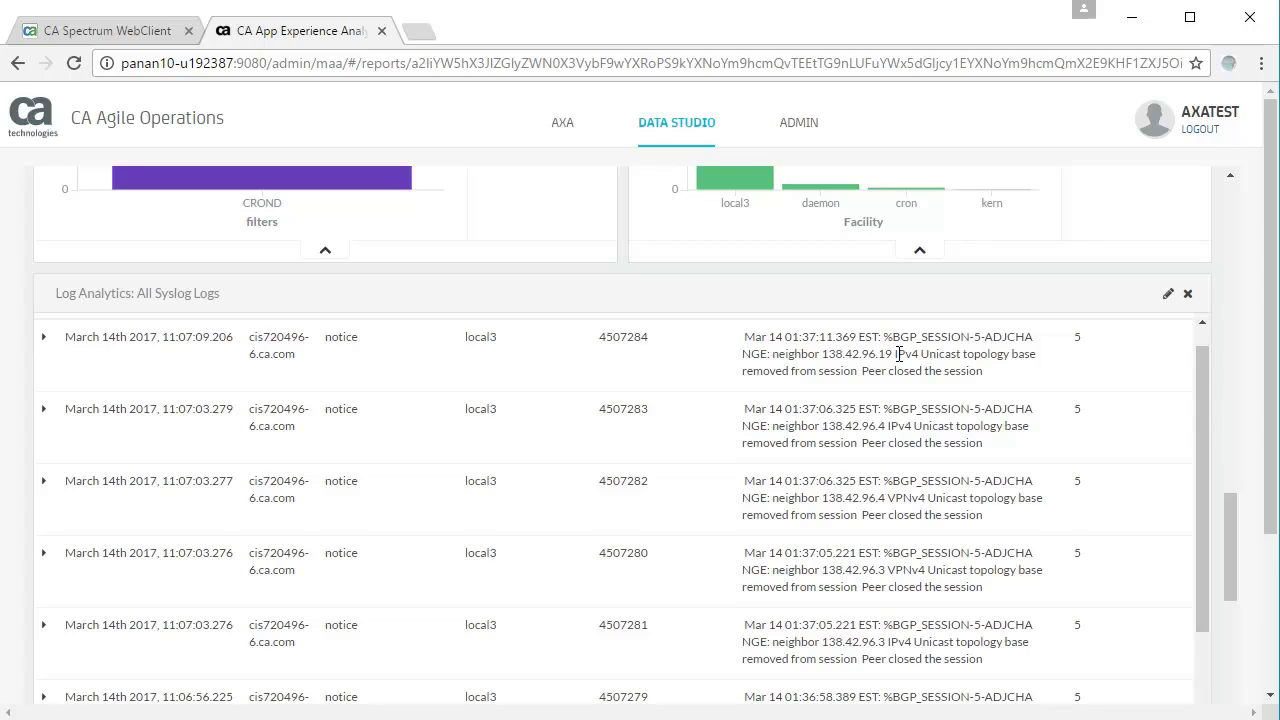
scroll(1202, 383, "down", 8)
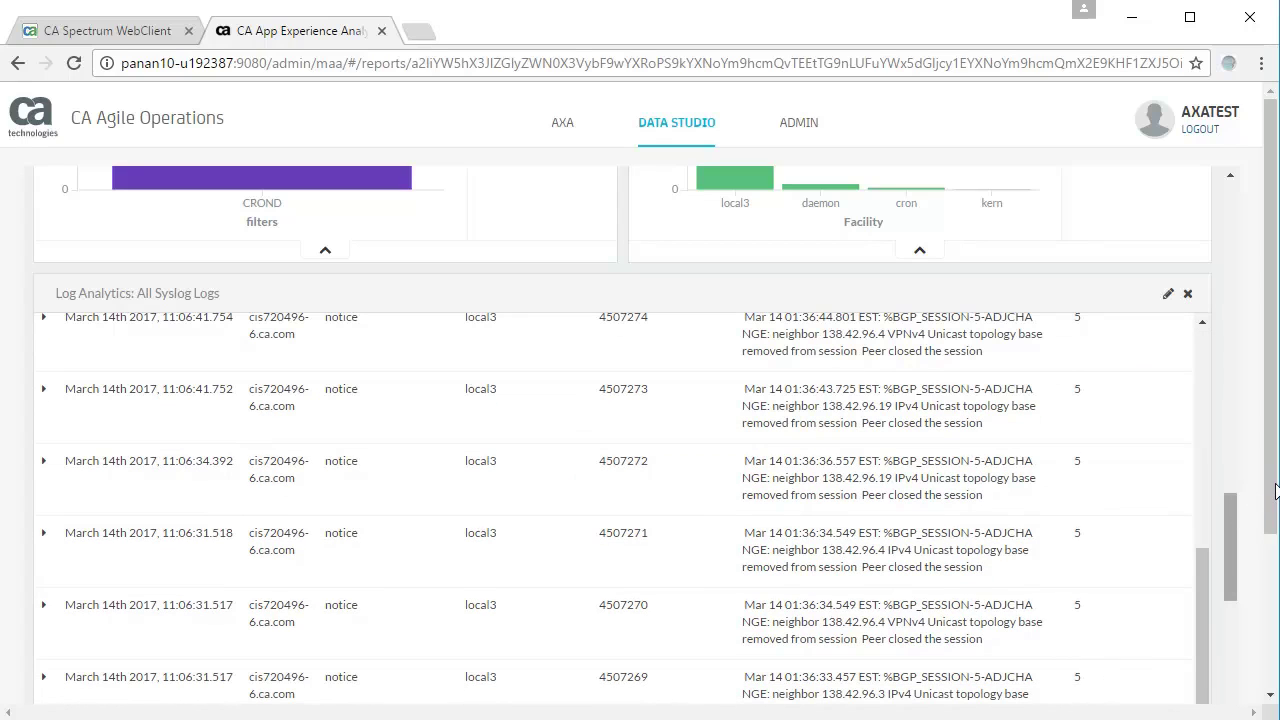
scroll(1276, 485, "down", 2)
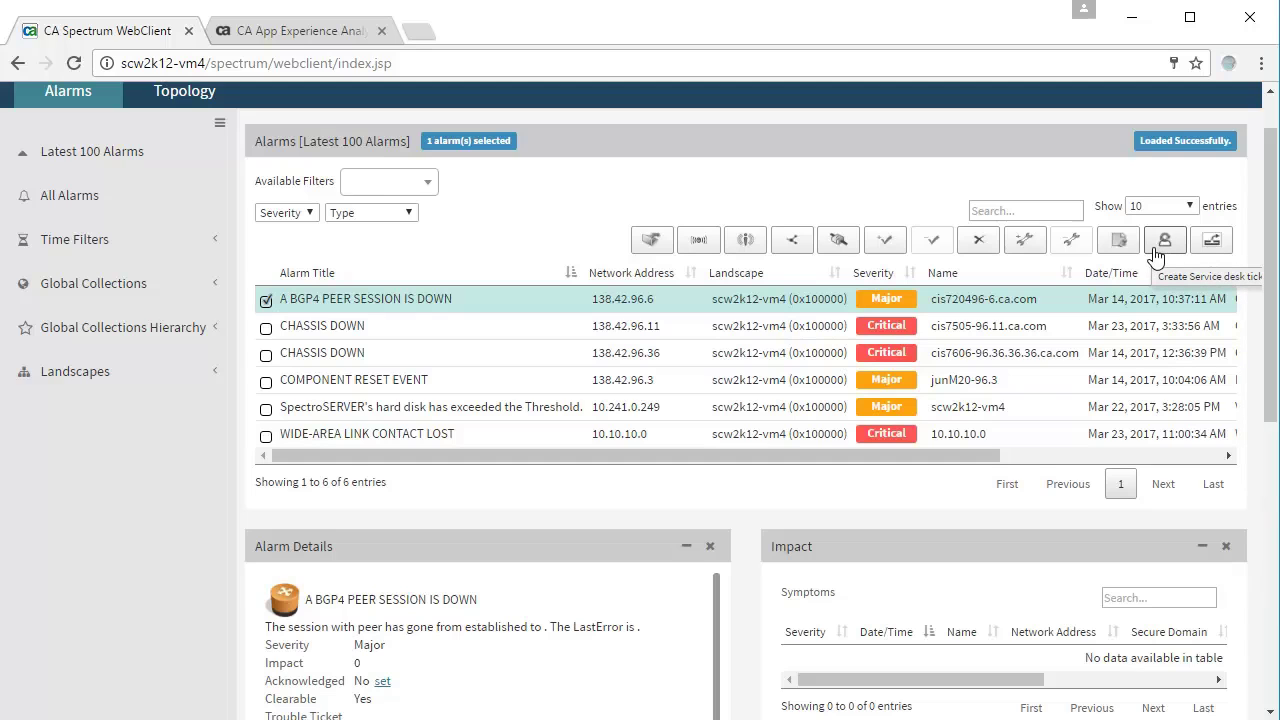
left_click(1119, 250)
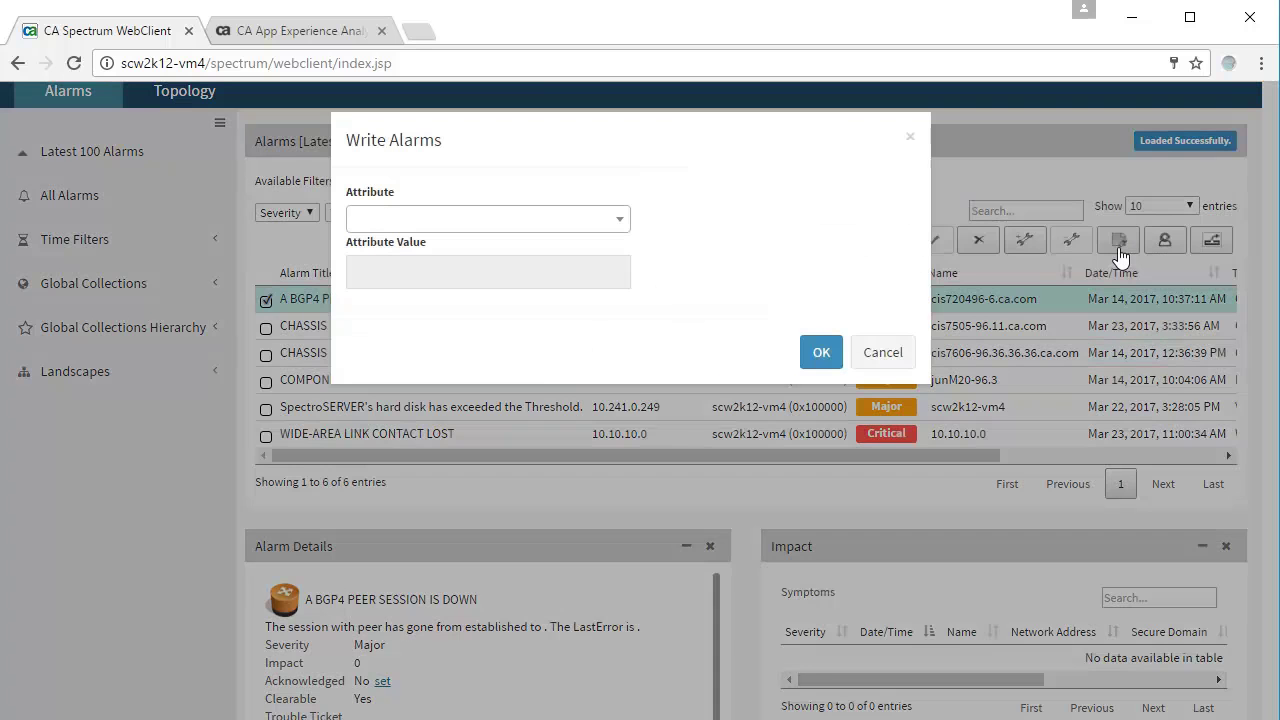
left_click(620, 225)
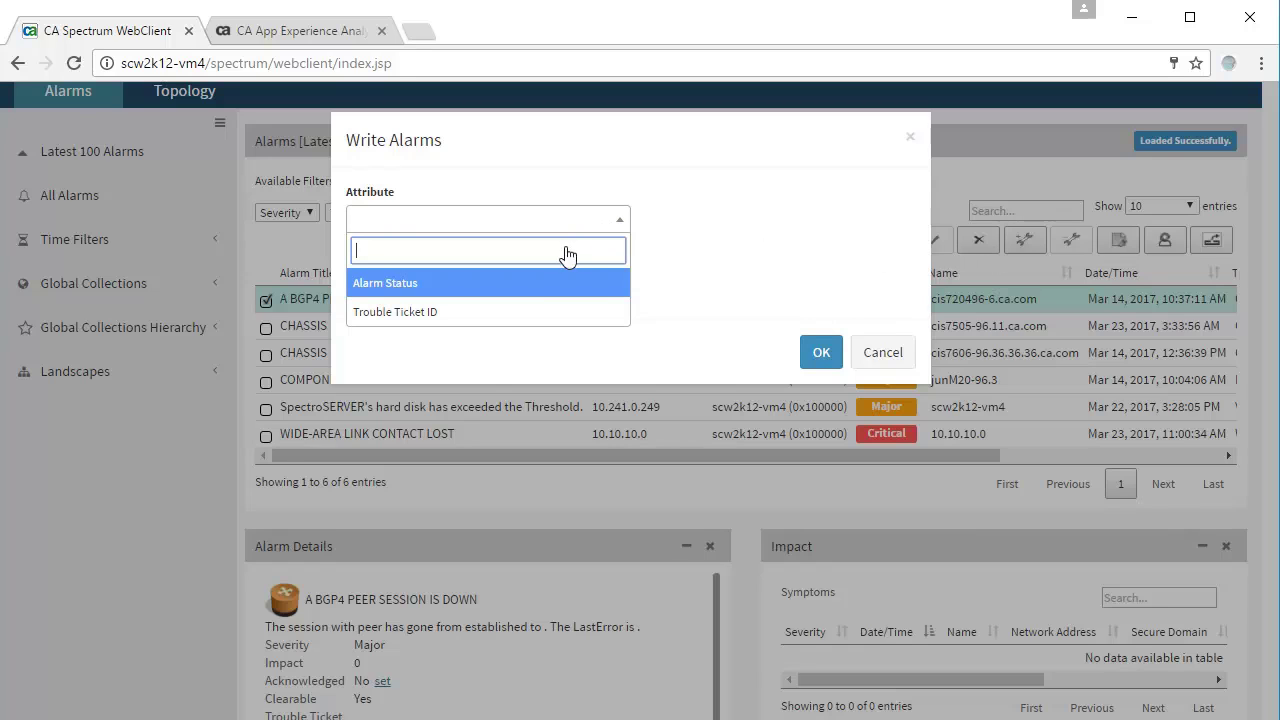
left_click(561, 285)
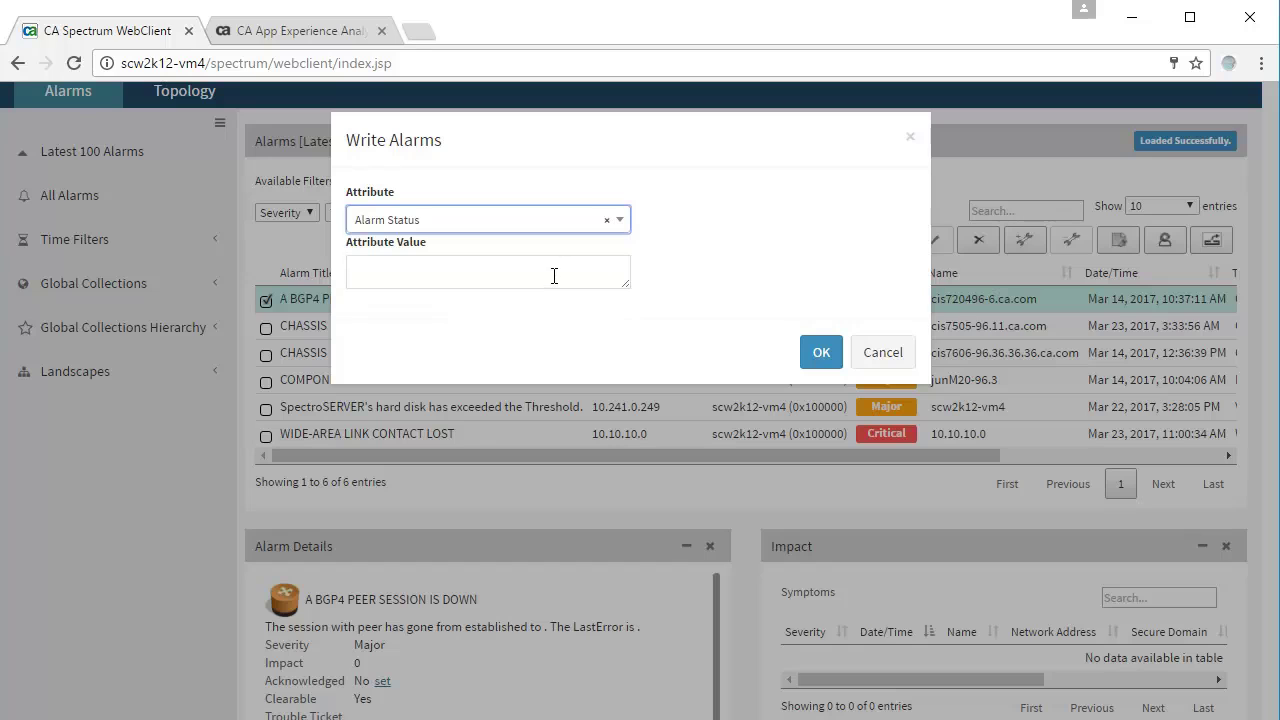
left_click(552, 273)
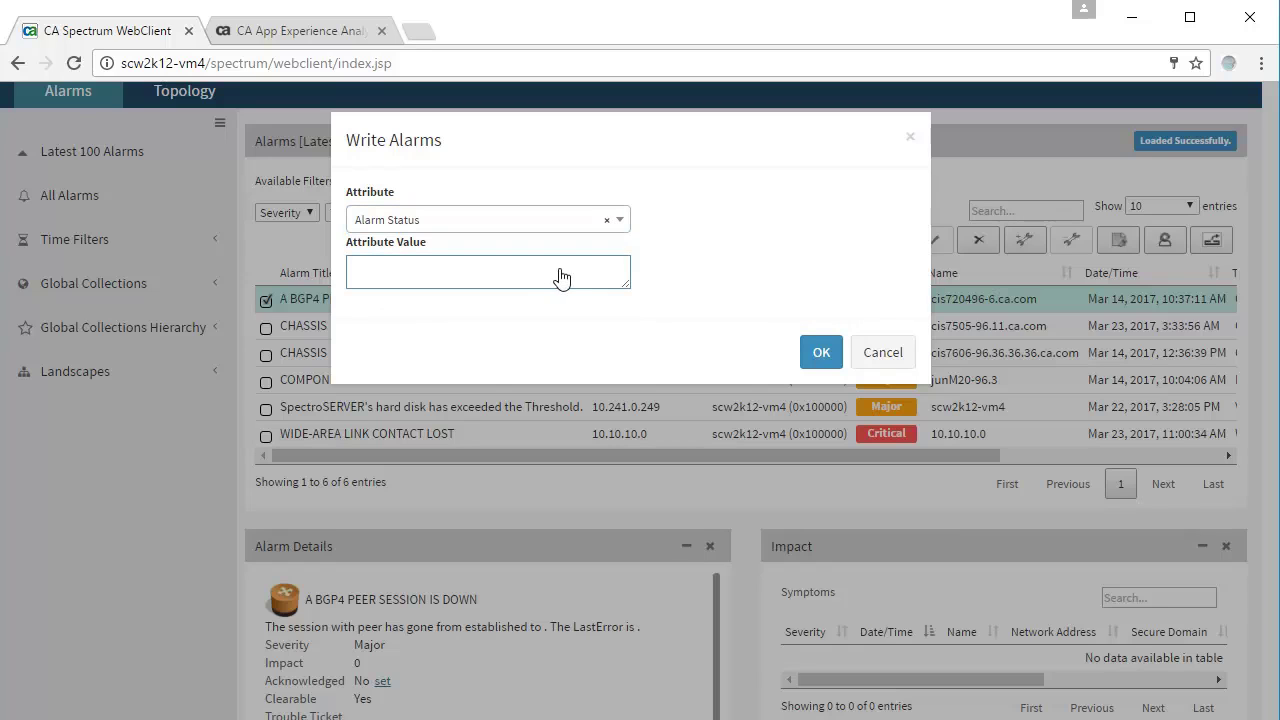
left_click(618, 224)
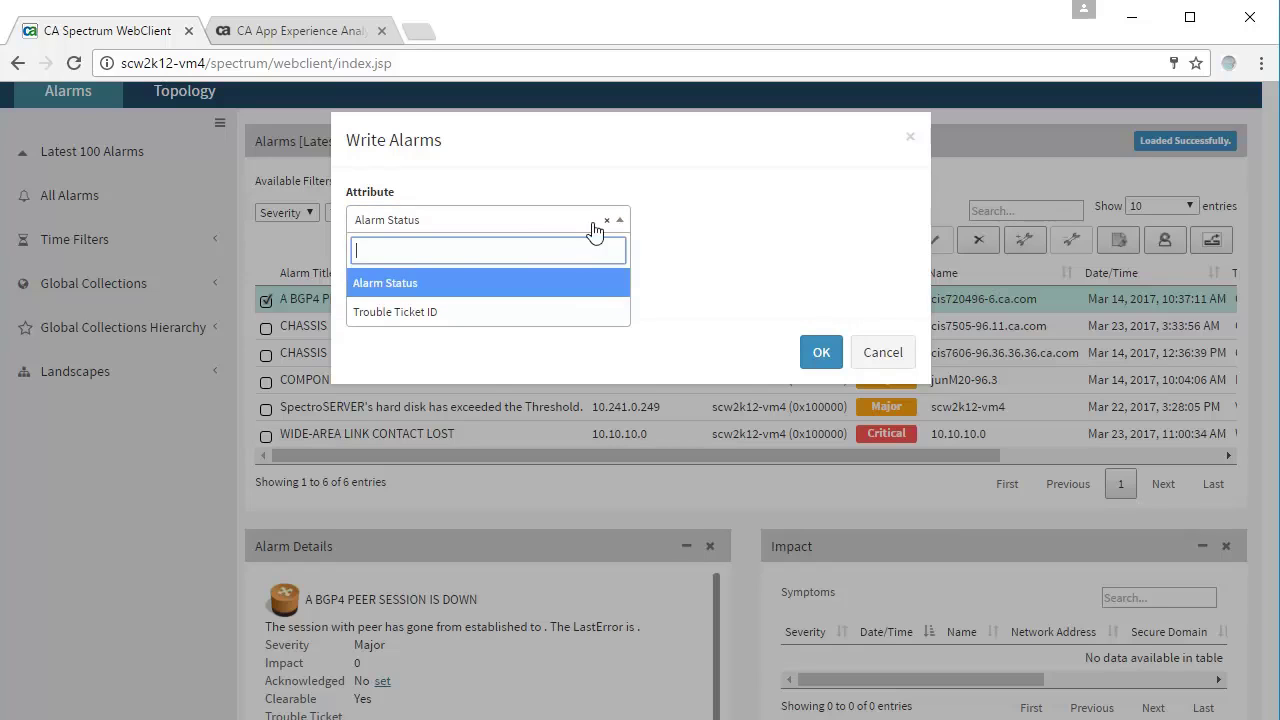
left_click(477, 312)
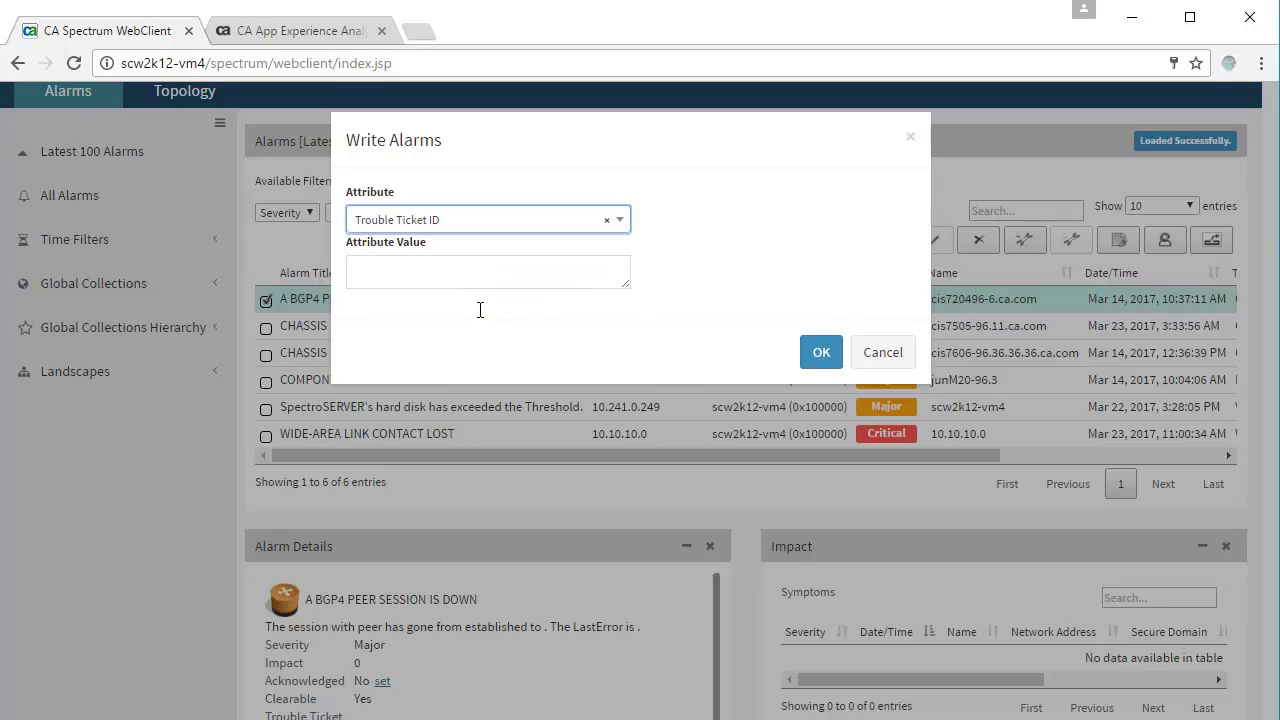
left_click(487, 286)
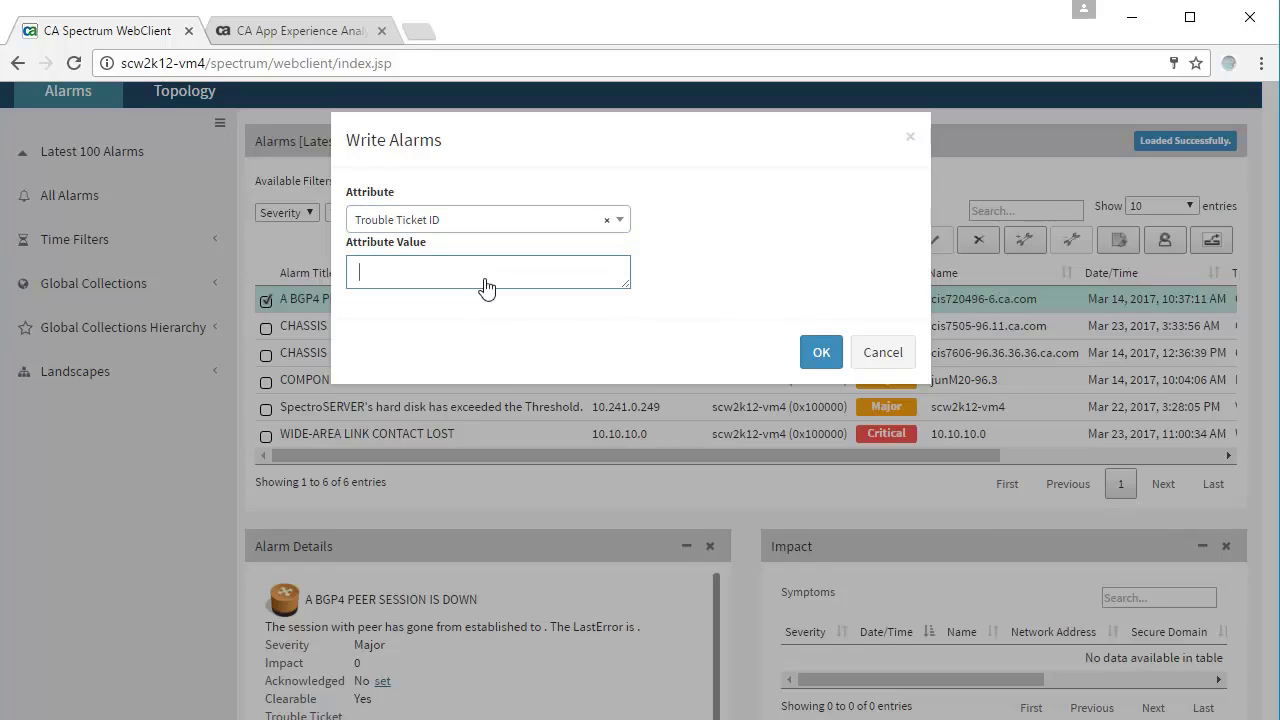
left_click(883, 353)
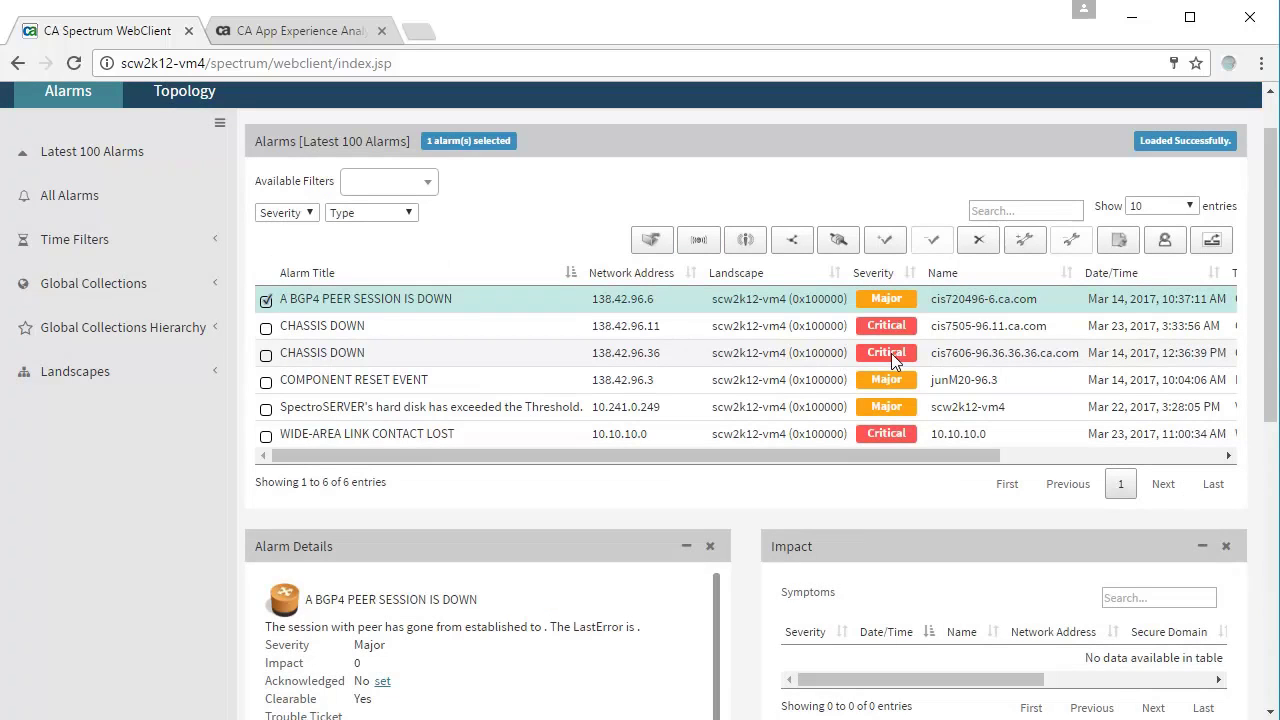